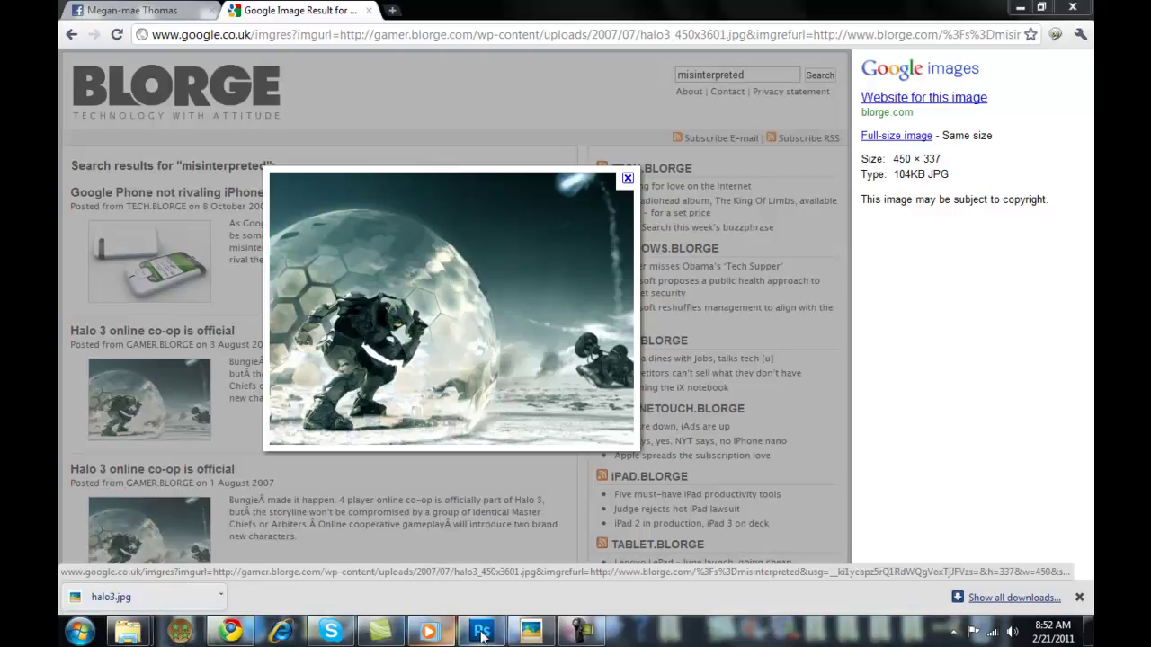
Open the downloaded halo3.jpg and slide its viewer left to overlap the original image
{"action": "left_click", "coordinate": [530, 632]}
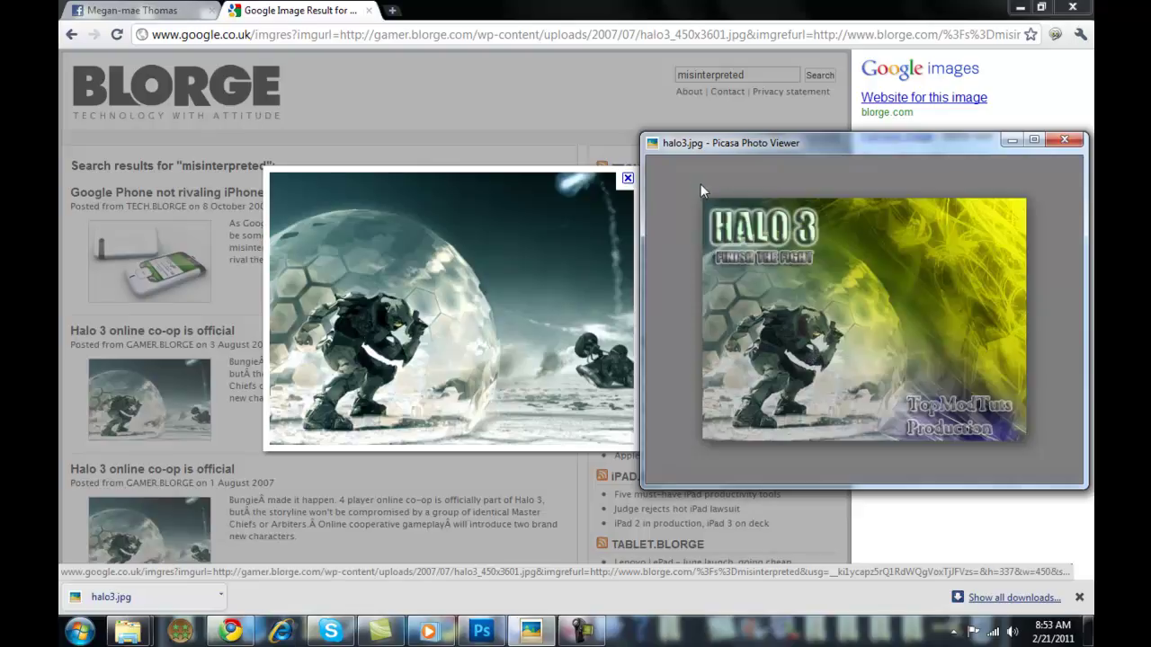
{"action": "mouse_move", "coordinate": [720, 149]}
{"action": "left_mouse_down"}
{"action": "mouse_move", "coordinate": [333, 127]}
{"action": "mouse_move", "coordinate": [714, 134]}
{"action": "left_mouse_up"}
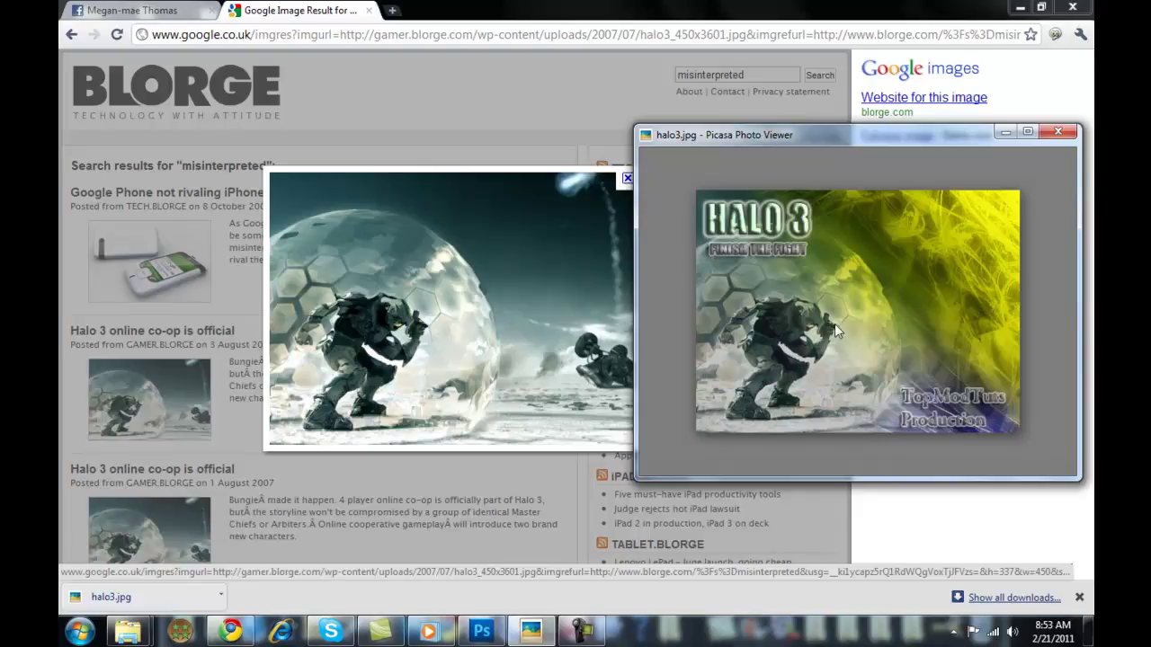
{"action": "left_click_drag", "start_coordinate": [882, 133], "coordinate": [747, 128]}
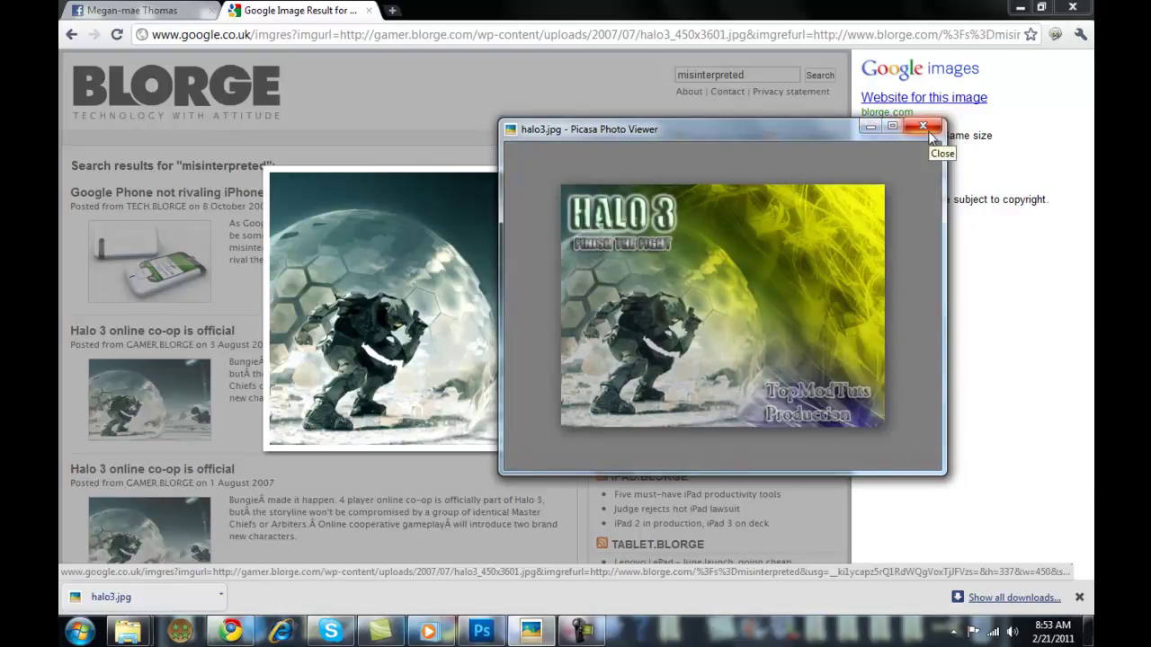
Close the halo3.jpg Picasa viewer and dismiss Chrome's downloads bar
{"action": "left_click", "coordinate": [923, 126]}
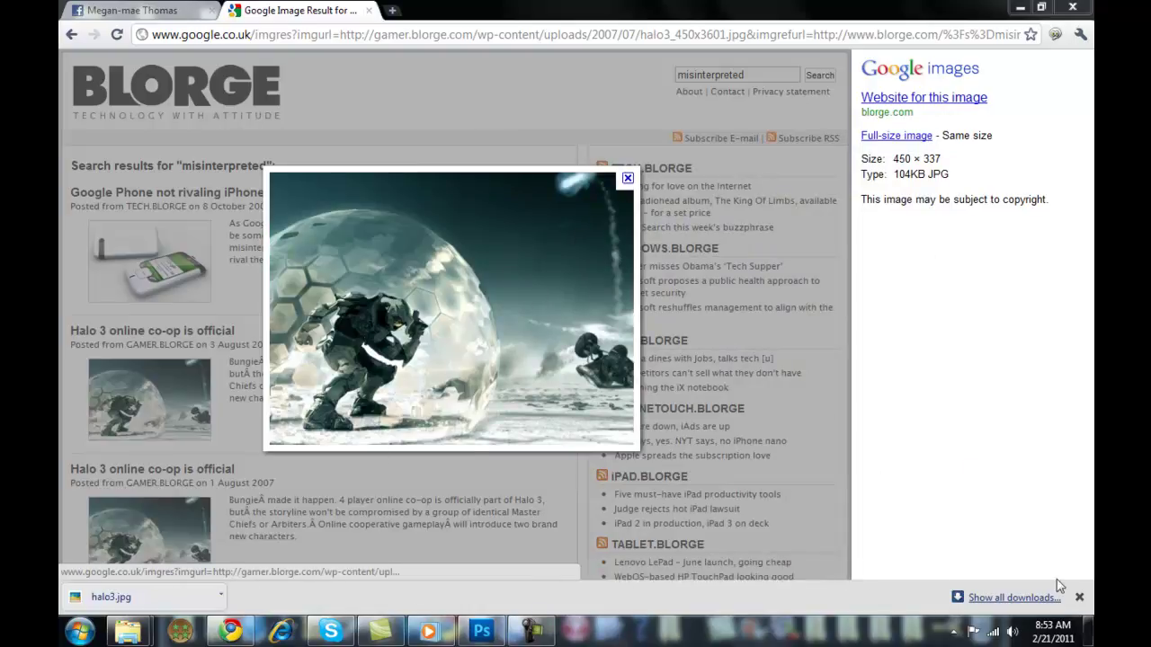
{"action": "left_click", "coordinate": [1079, 597]}
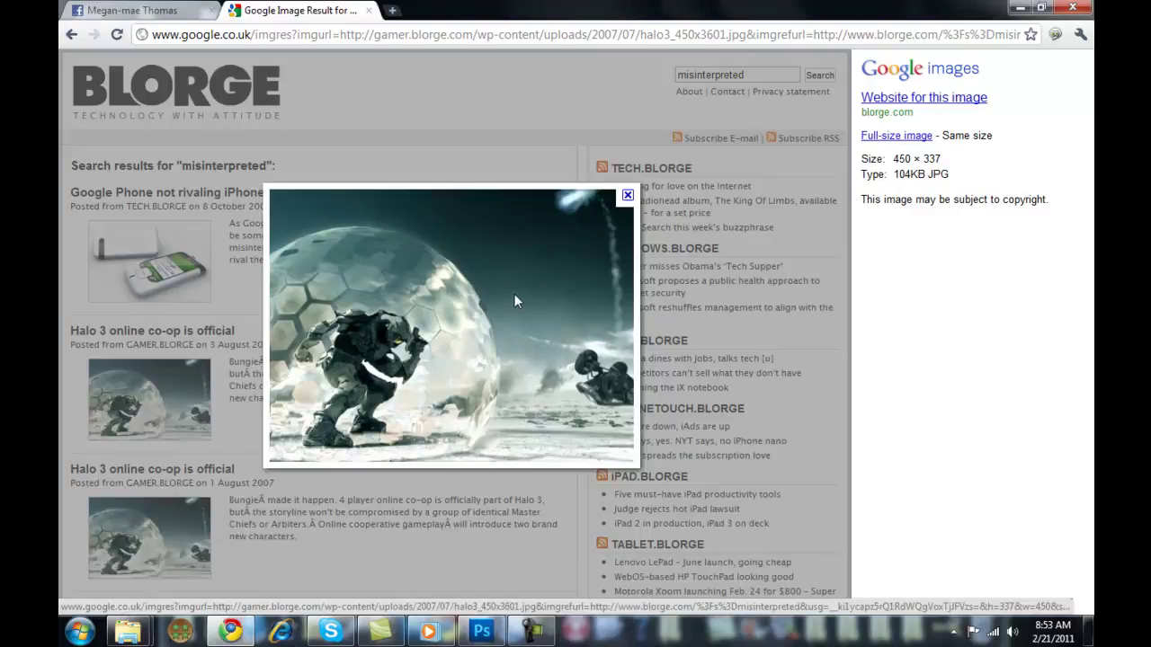